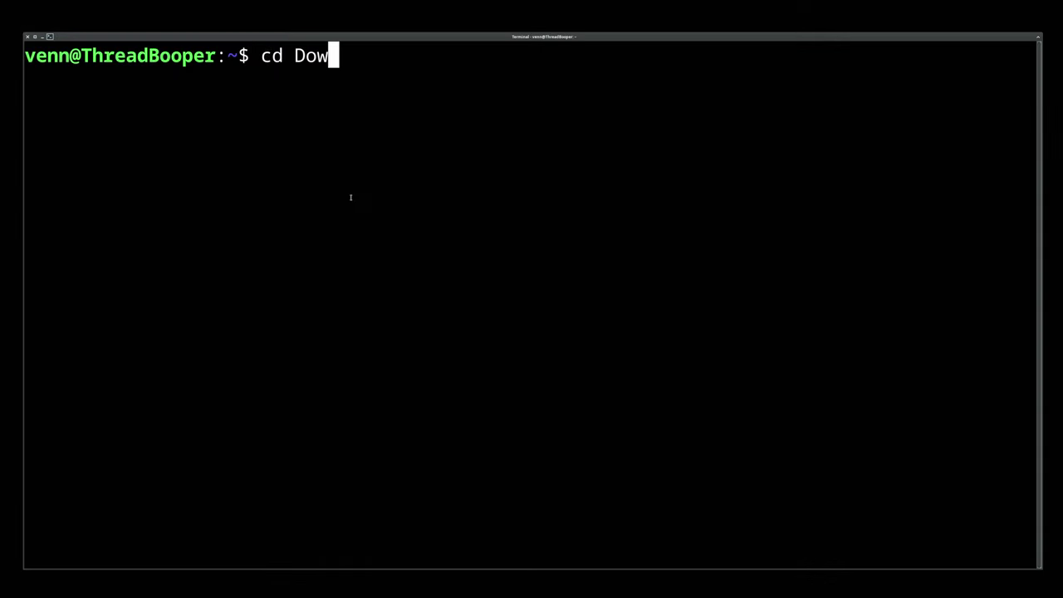
Step: Go into the Downloads folder and list its files
key("Tab")
key("Return")
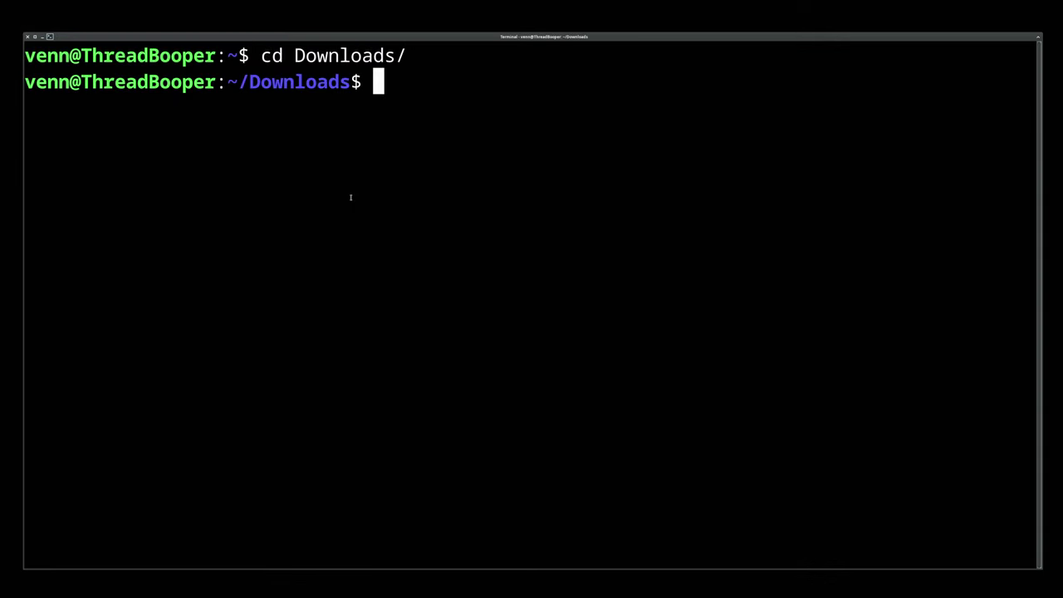
type("ls")
key("Return")
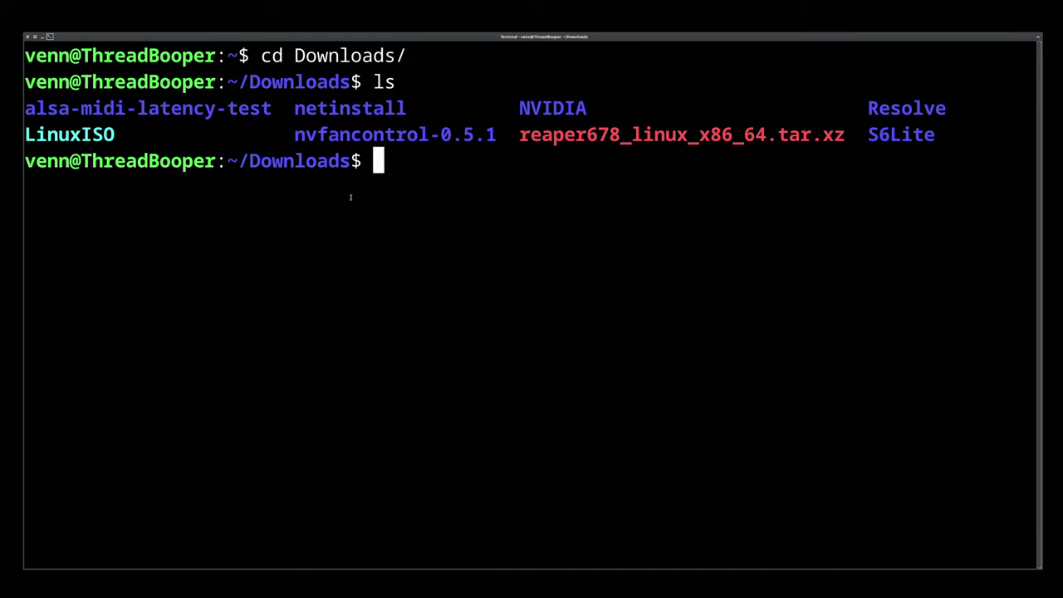
left_click_drag(844, 135, 524, 137)
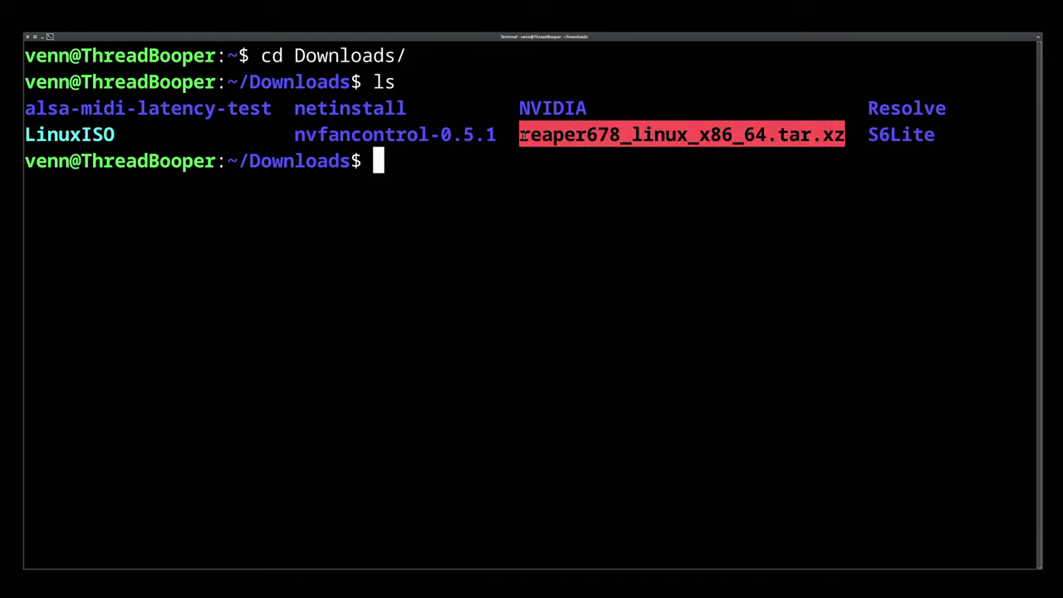
left_click(534, 296)
Step: Extract reaper678_linux_x86_64.tar.xz with tar -xf
type("tar -x")
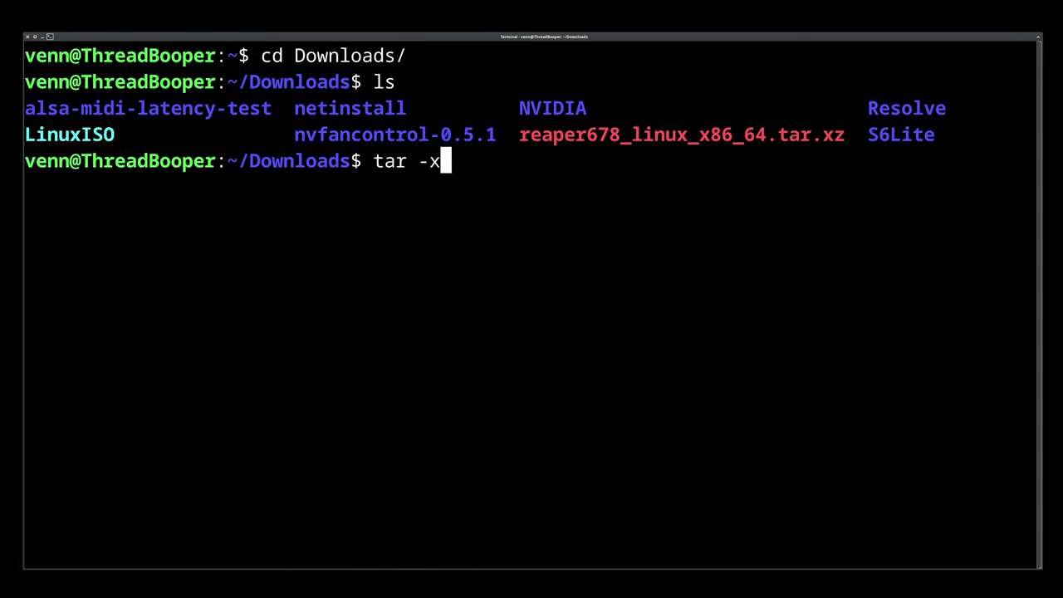
type("f reape")
key("Tab")
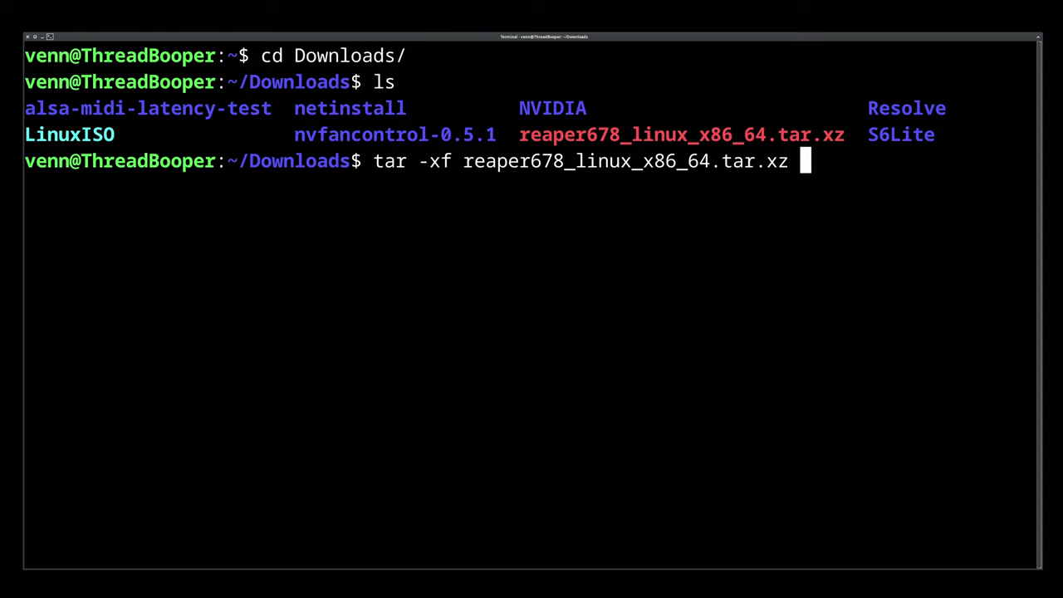
key("Return")
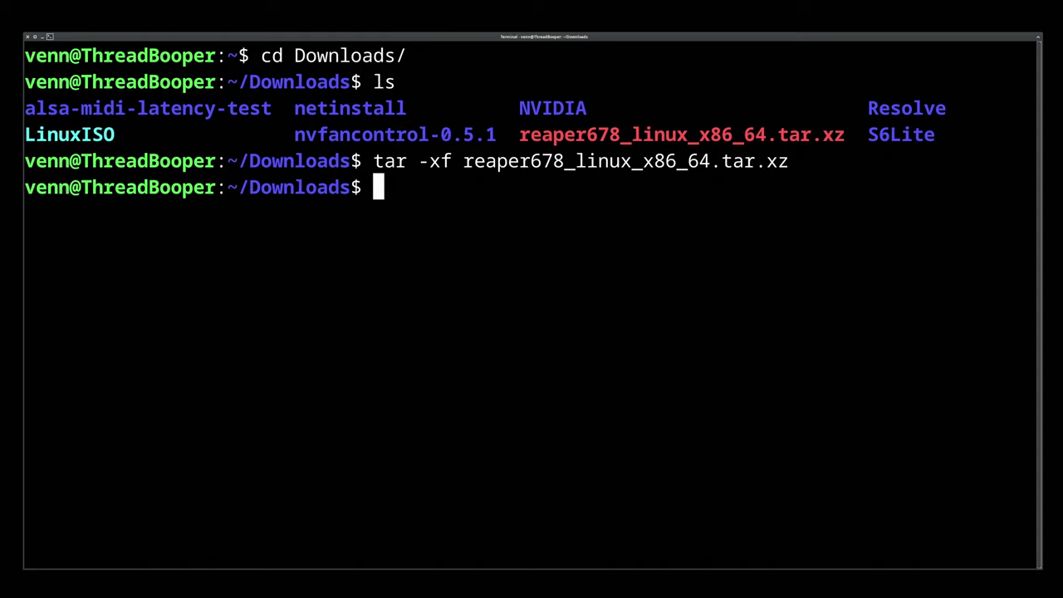
Step: Enter reaper_linux_x86_64, list its contents, and ready ./install-reaper.sh at the prompt
type("cd reaper_")
key("Tab")
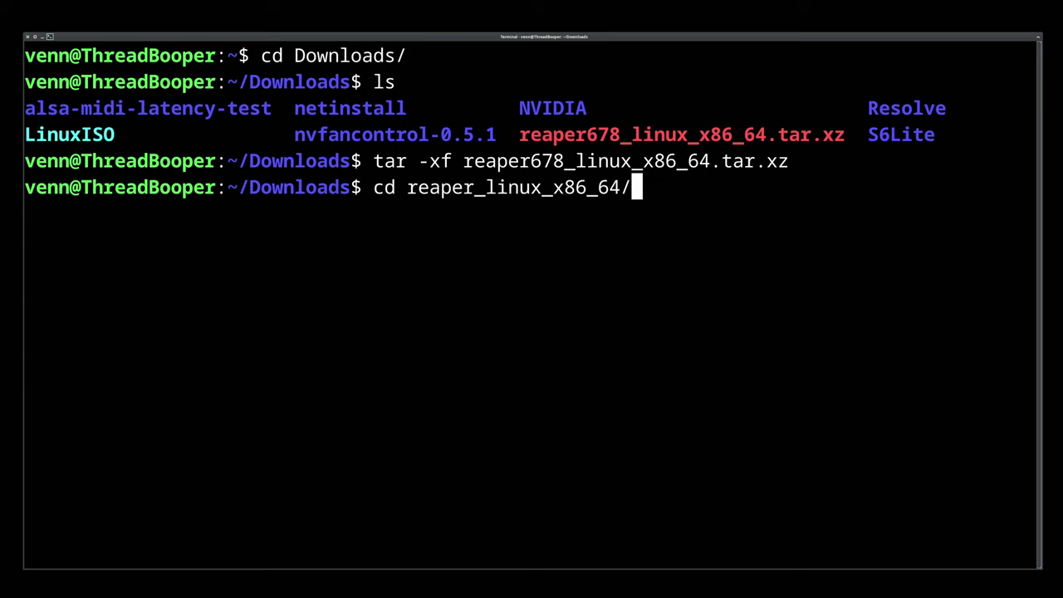
key("Return")
type("ls")
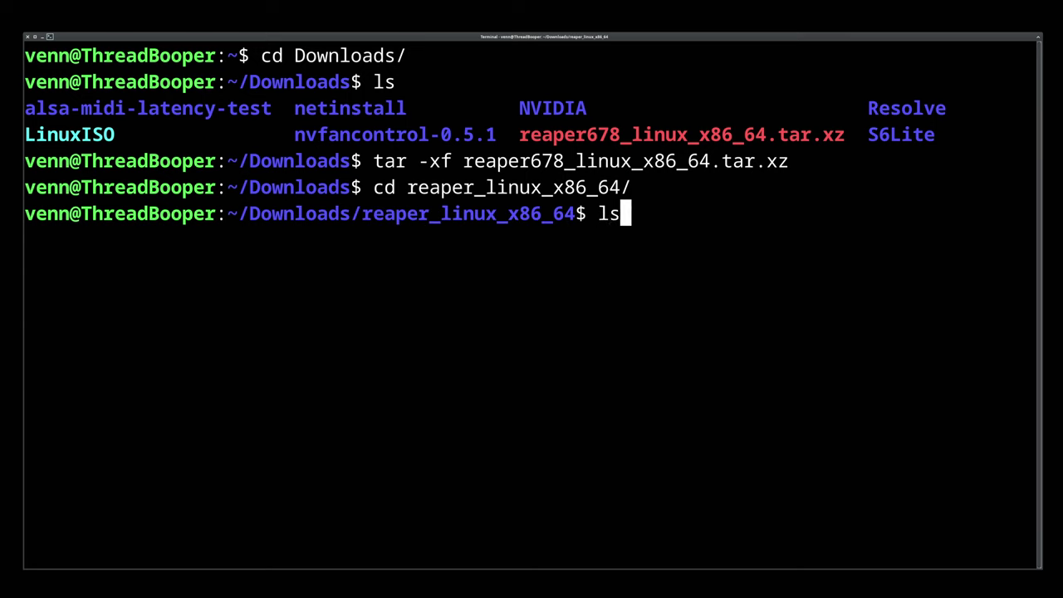
key("Return")
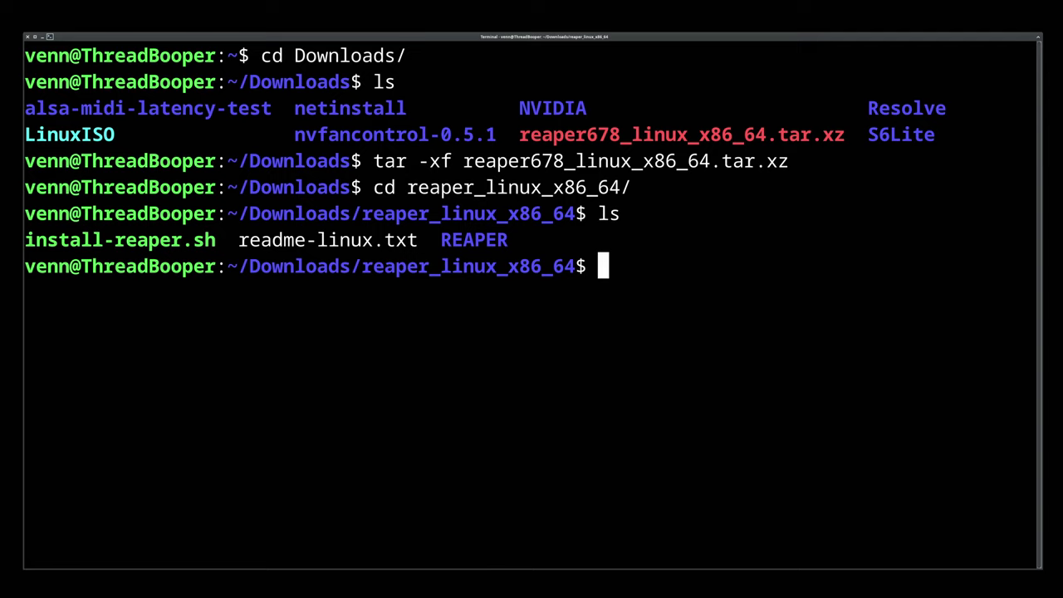
type("./")
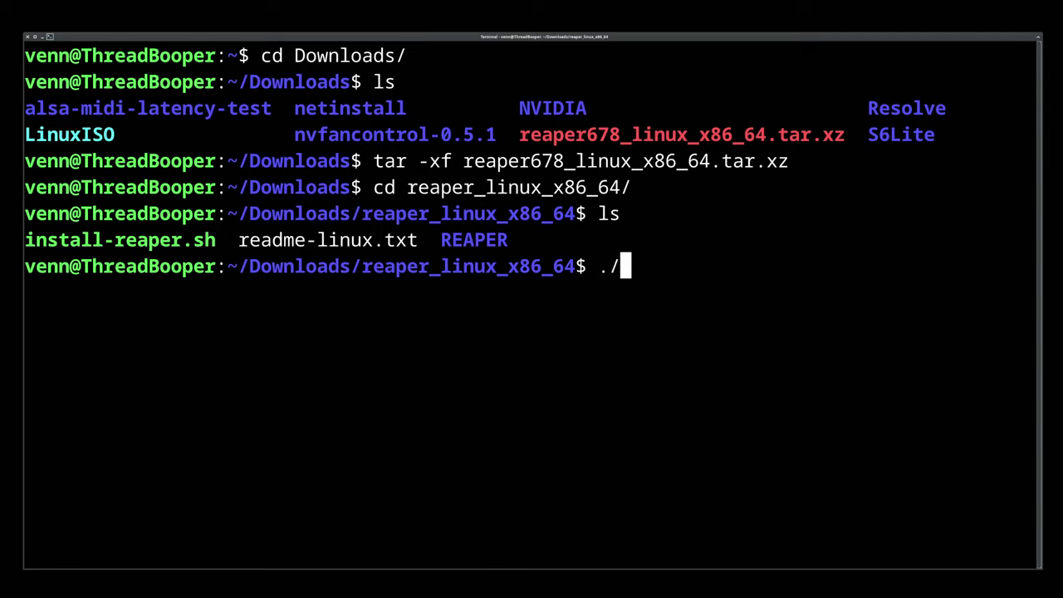
type("ins")
key("Tab")
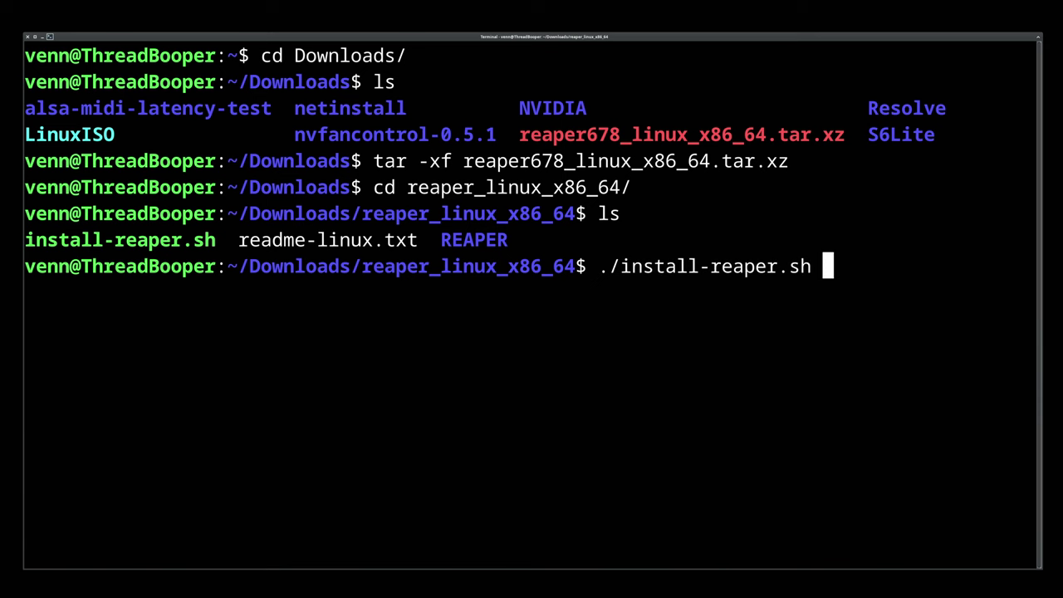
Step: Run the install script, choosing Install (I) and location 1, /opt/REAPER
key("Return")
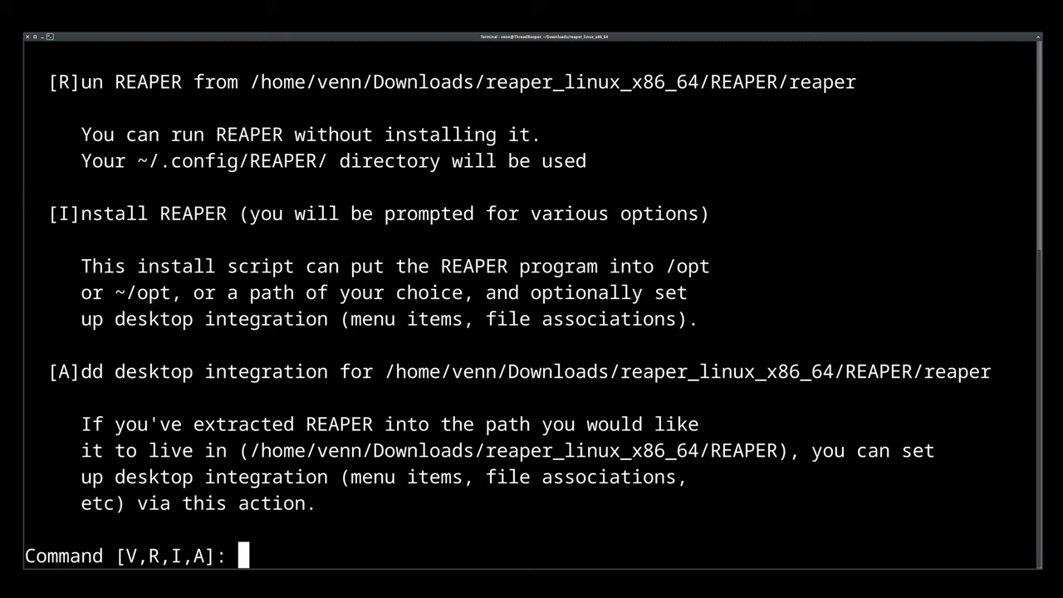
type("I")
key("Return")
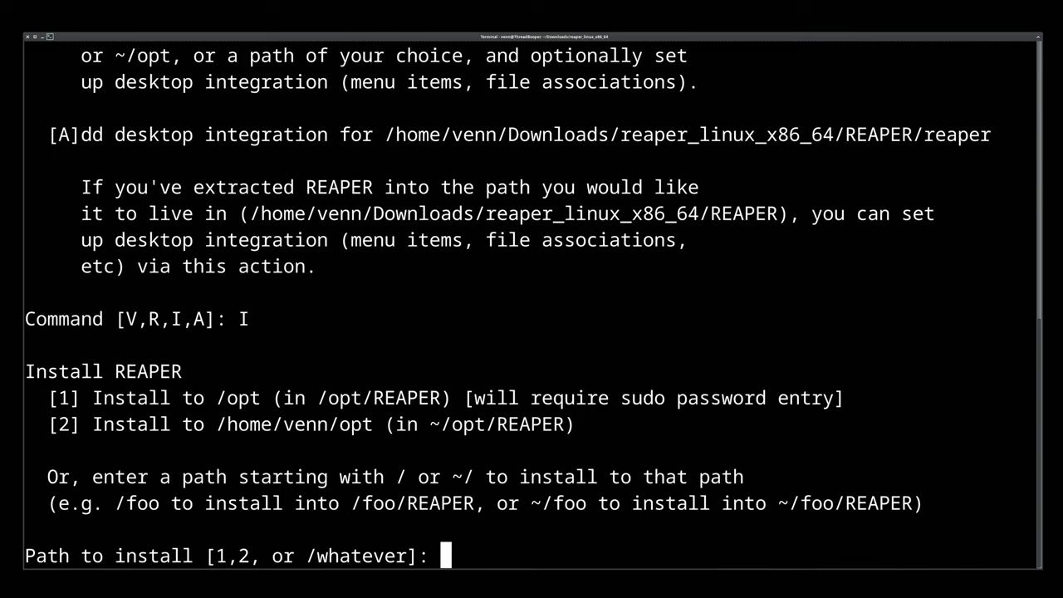
type("1")
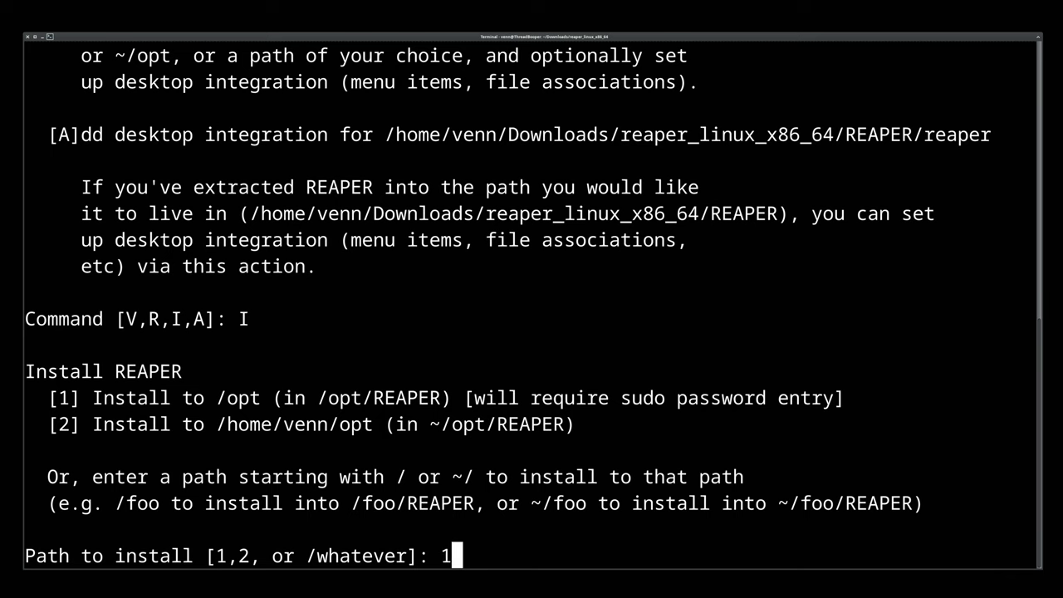
key("Return")
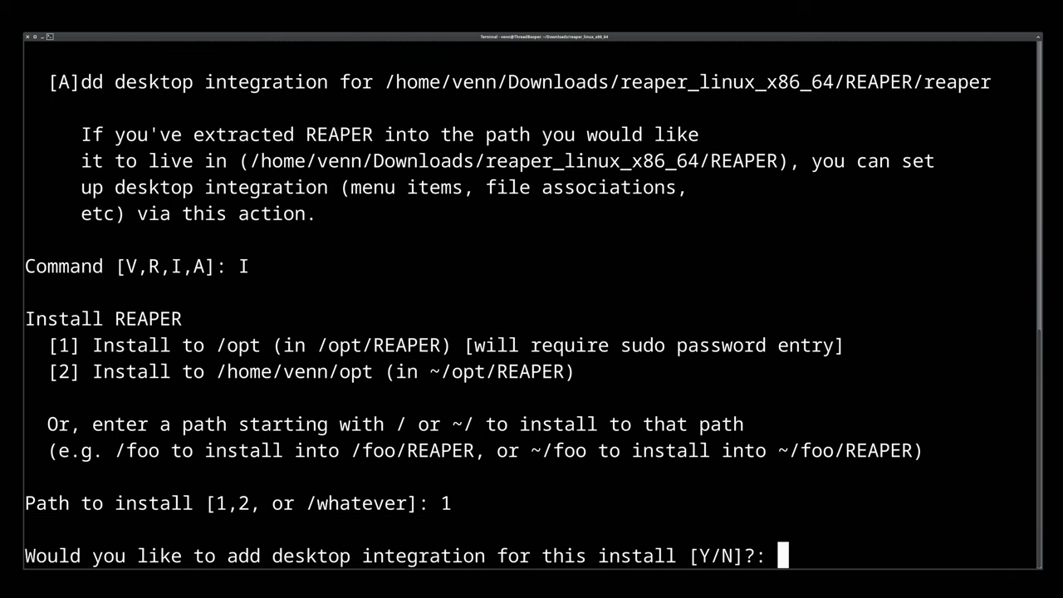
Step: Accept desktop integration and the /usr/local/bin/reaper symlink, then authorize with sudo
type("Y")
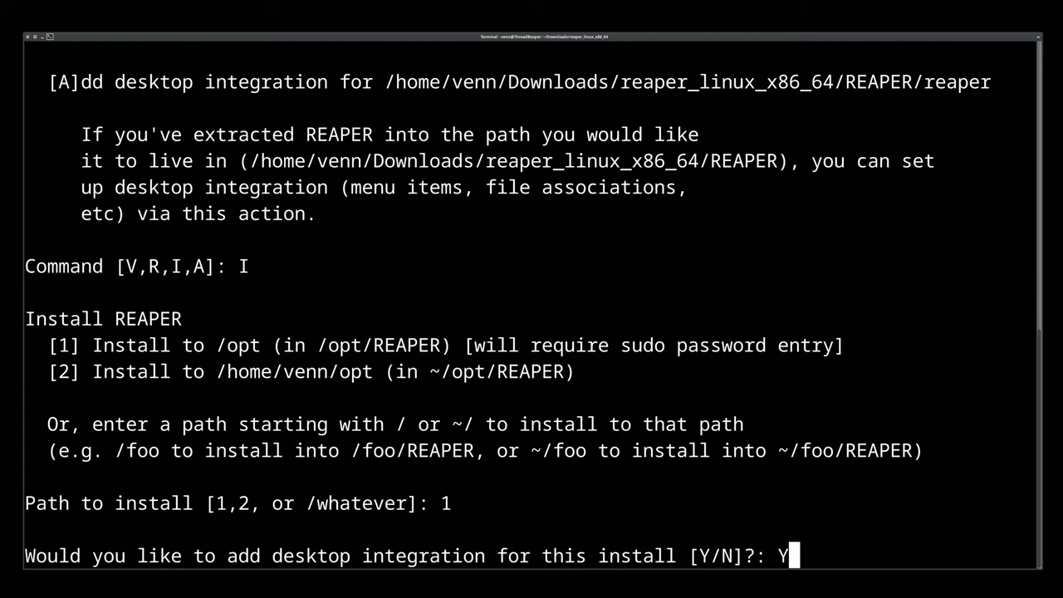
key("Return")
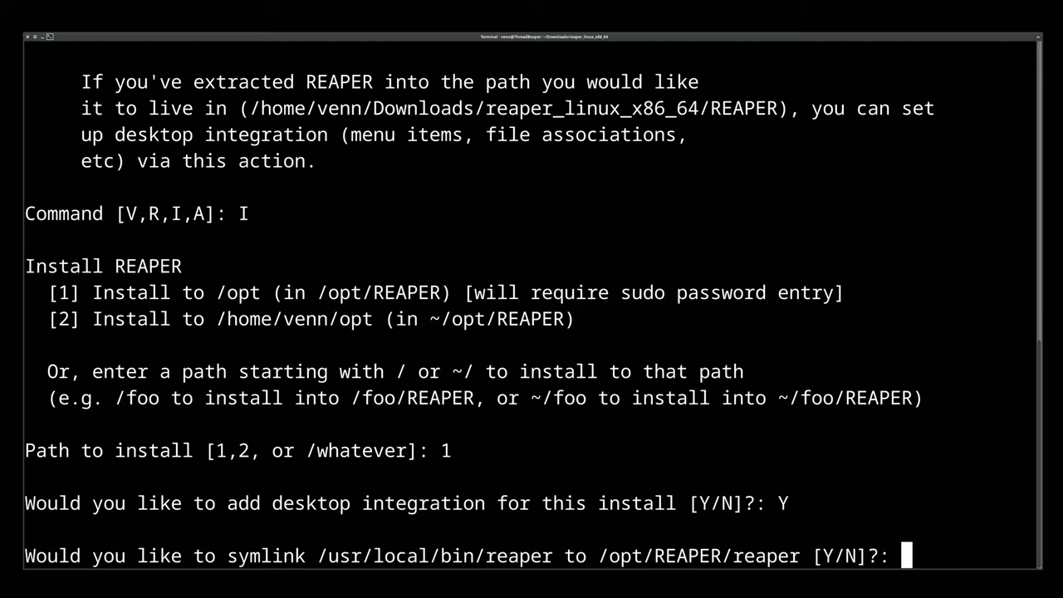
type("Y")
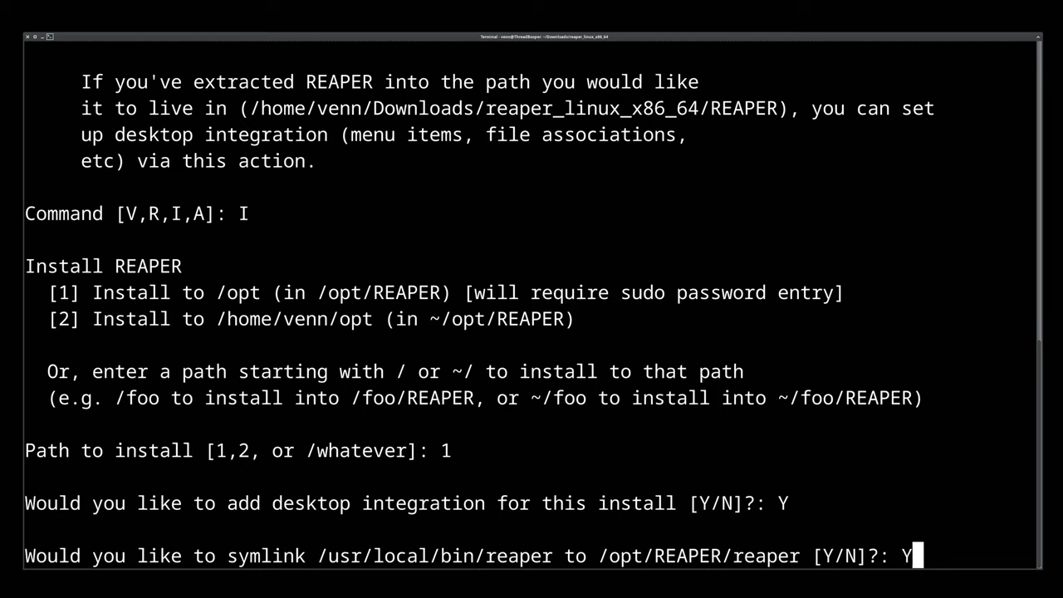
key("Return")
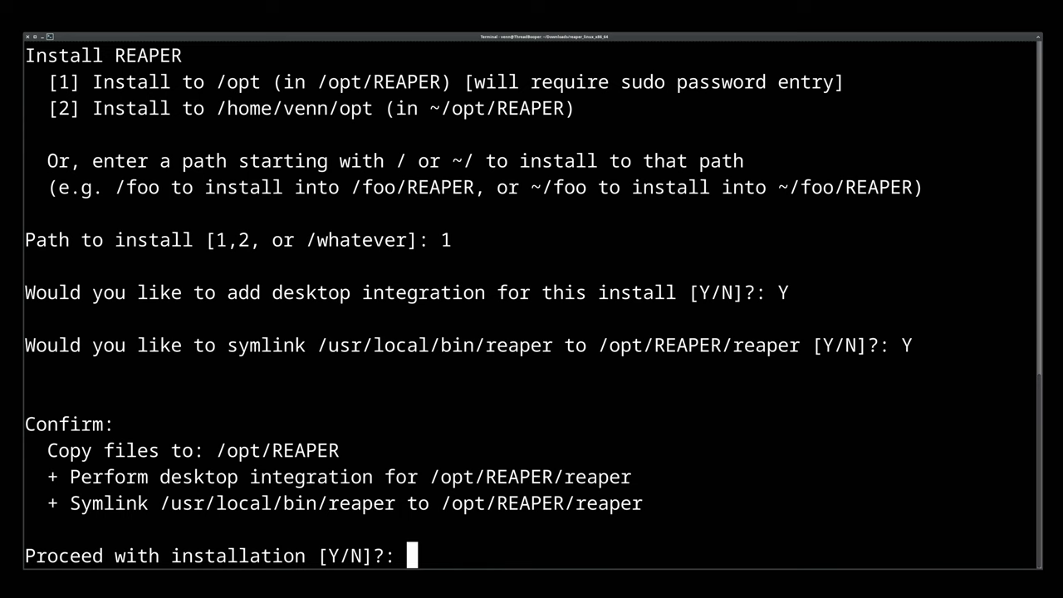
type("Y")
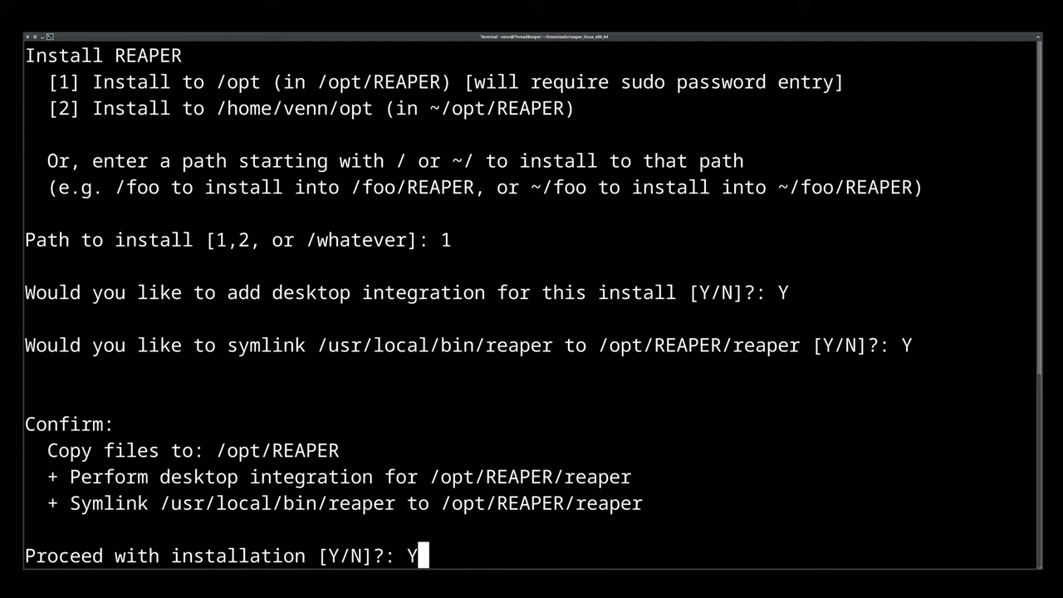
key("Return")
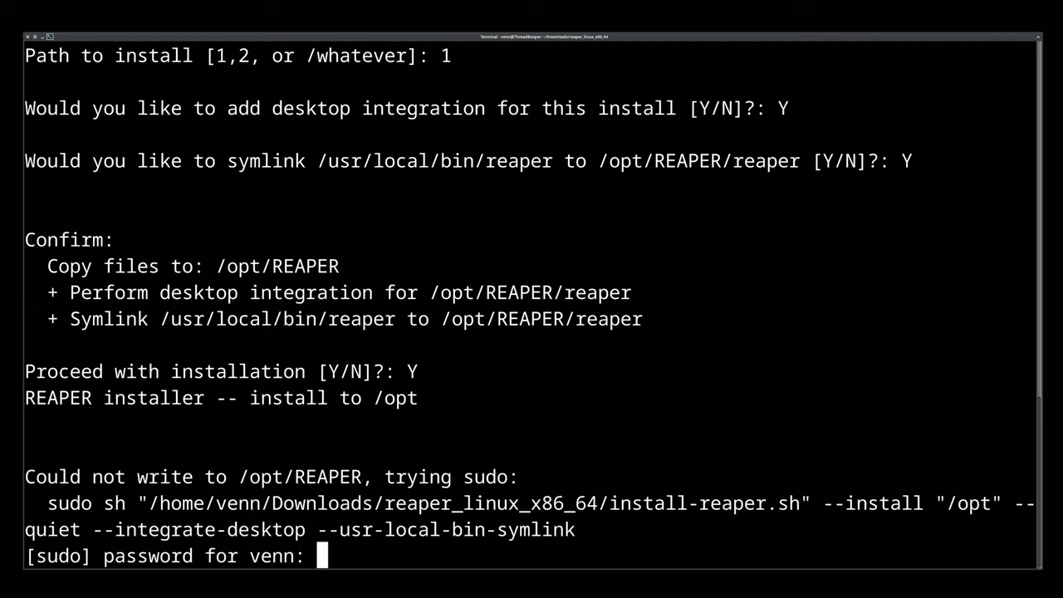
key("Return")
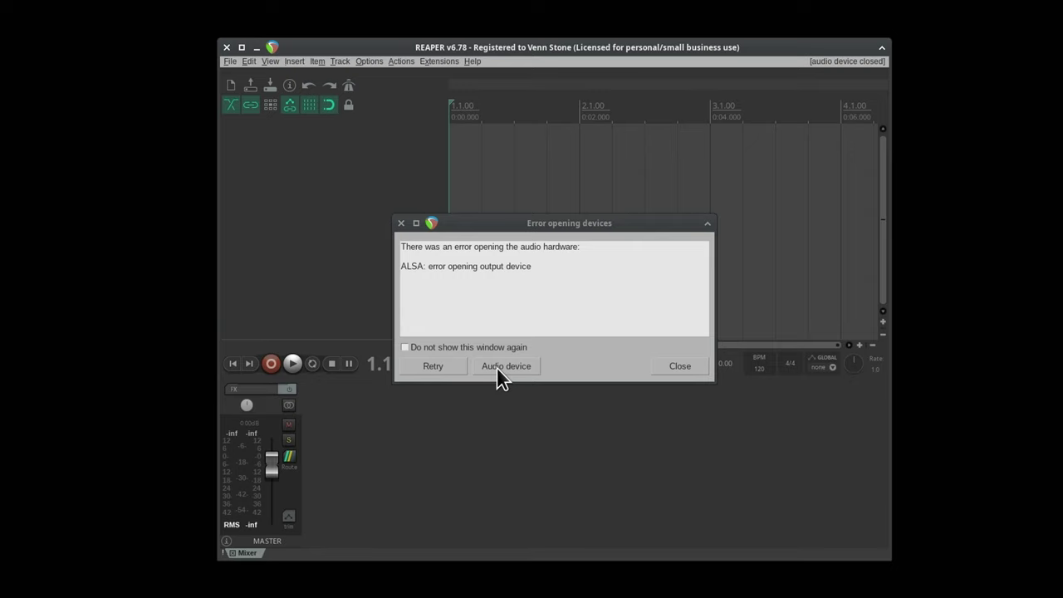
Step: Keep ALSA and set input and output devices to Scarlett Solo USB, then apply
left_click(496, 368)
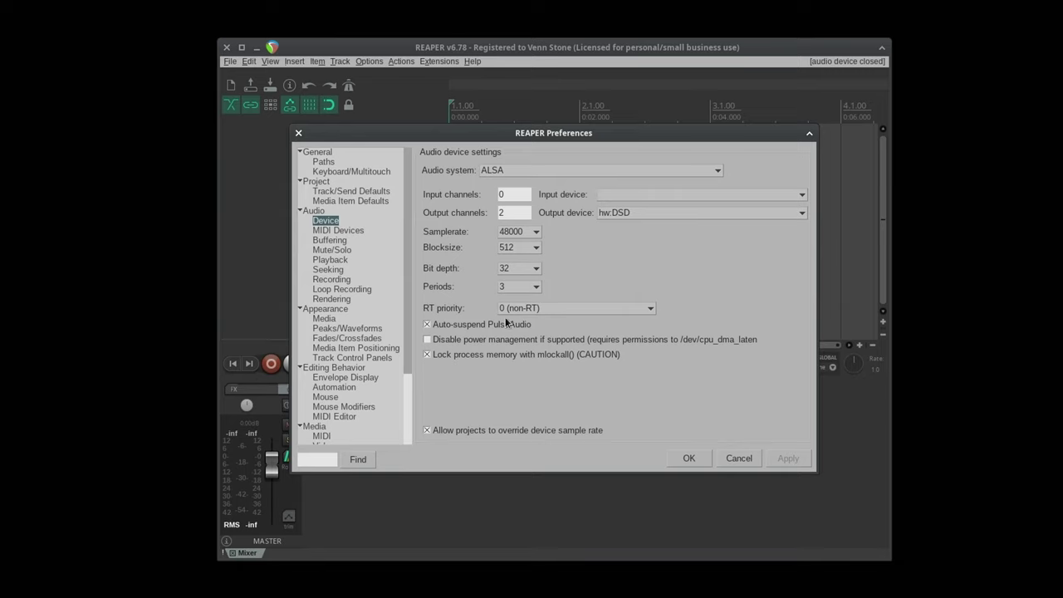
left_click(714, 170)
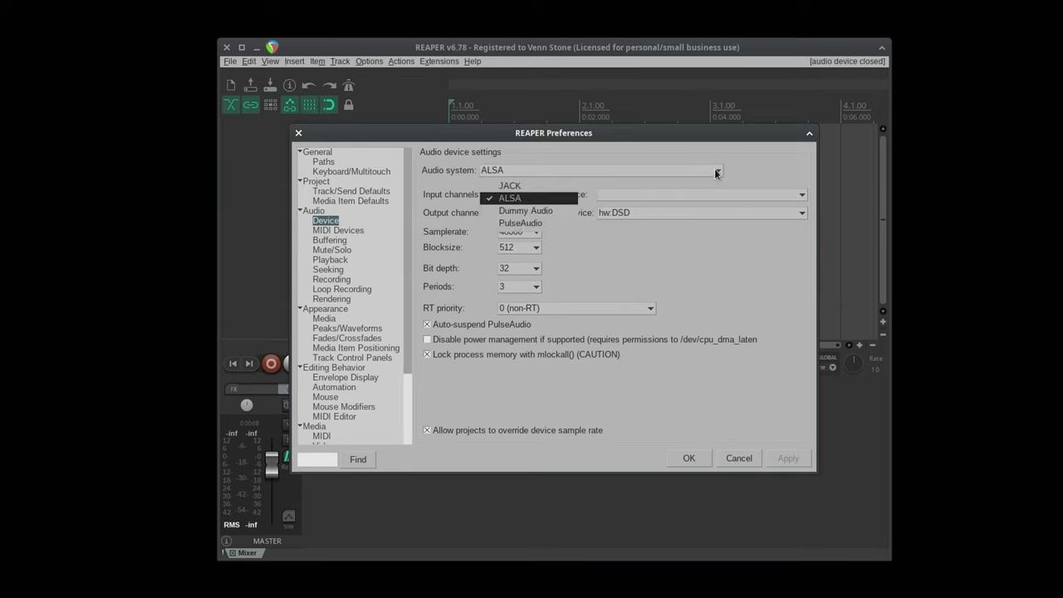
left_click(715, 170)
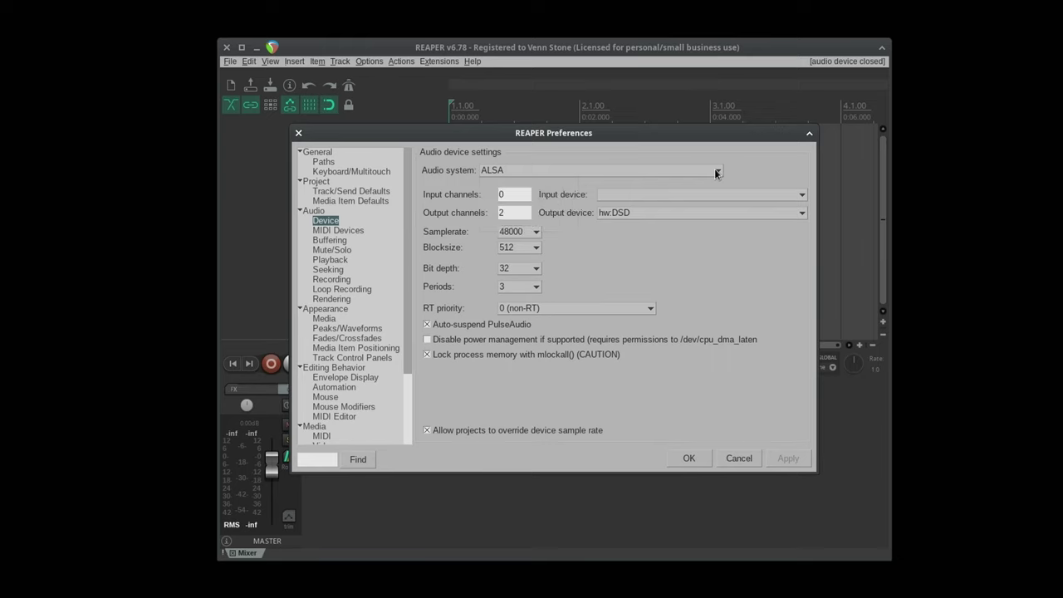
left_click(523, 194)
left_click(781, 194)
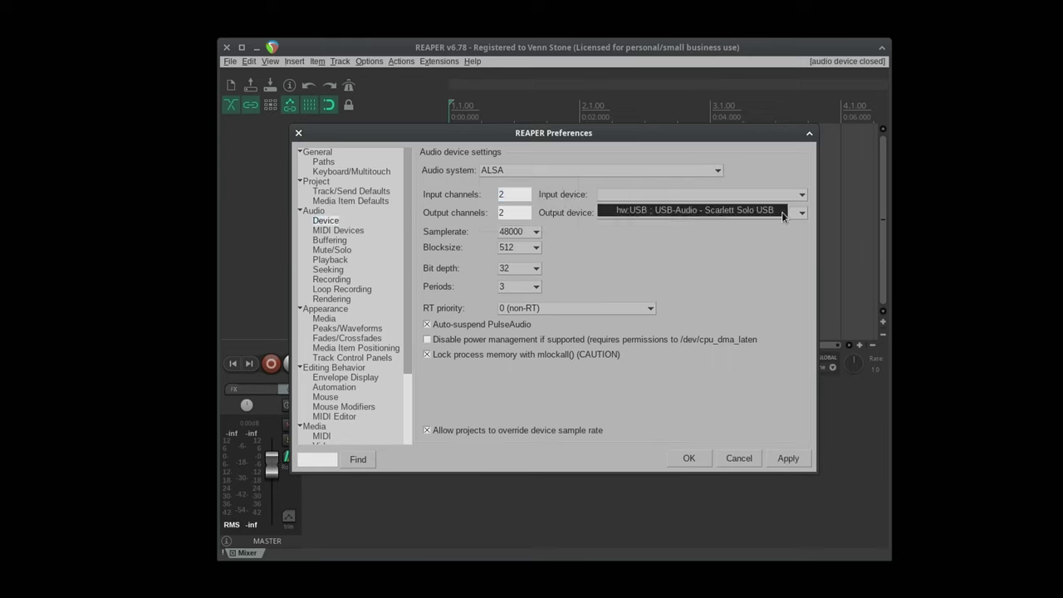
left_click(781, 210)
left_click(782, 214)
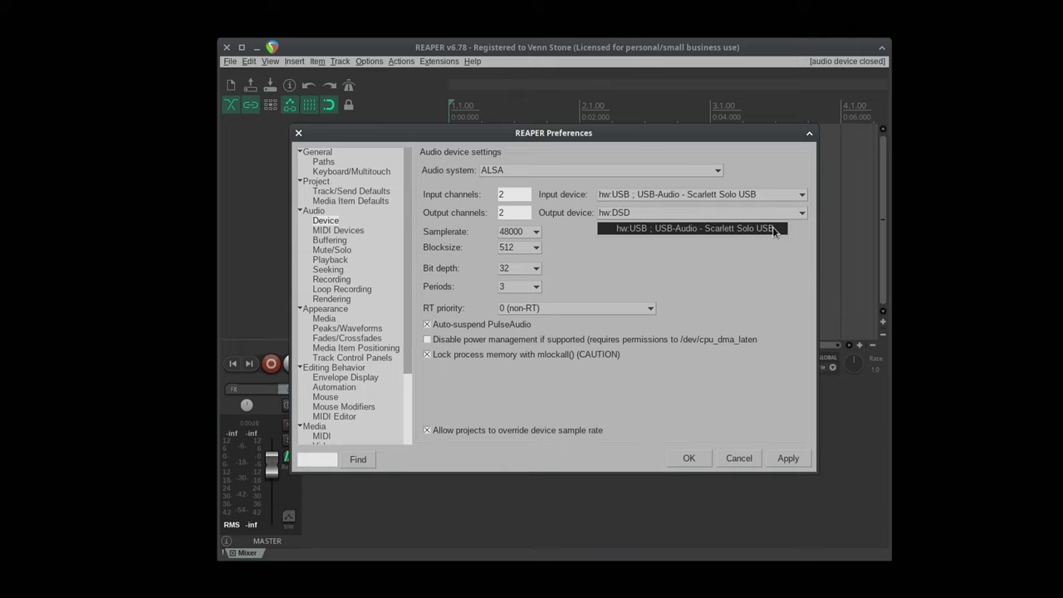
left_click(772, 230)
left_click(771, 457)
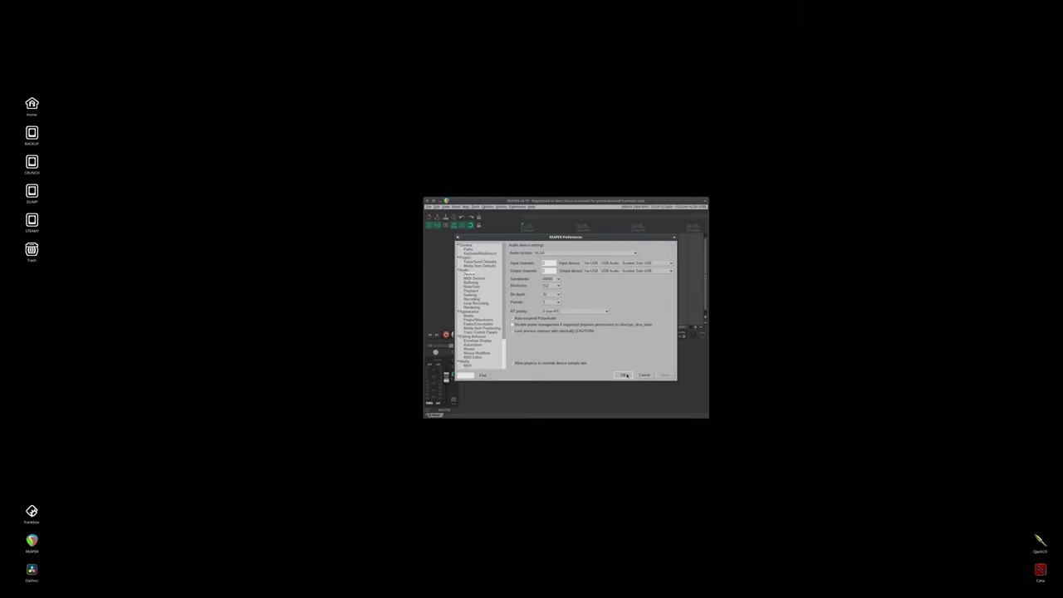
left_click(688, 459)
key("super+Up")
Step: Drag the mixer divider upward to make the mixer panel taller
left_click_drag(312, 522, 338, 372)
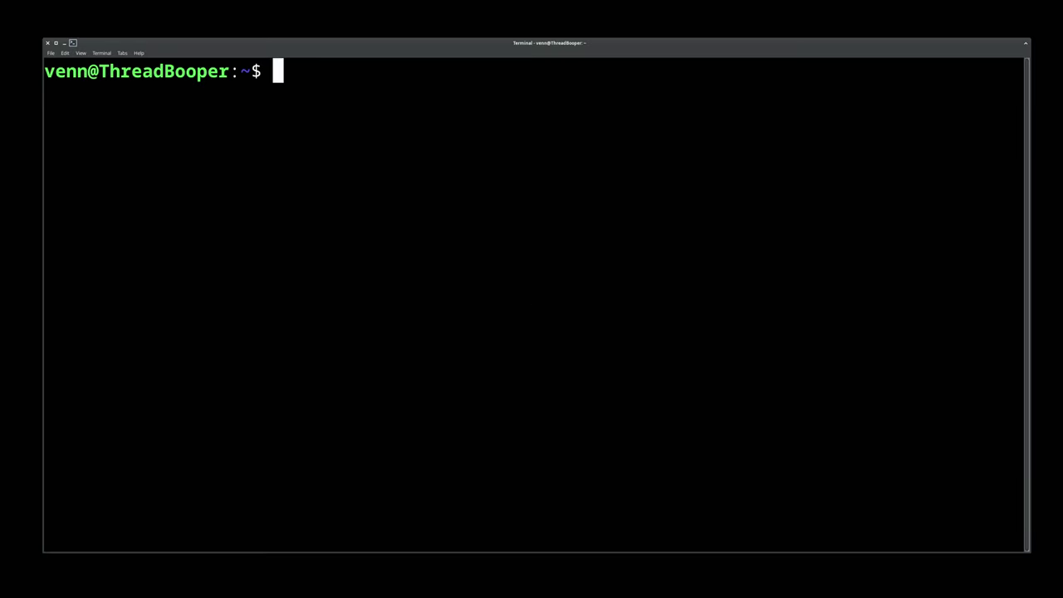
Step: Open ~/.config/REAPER/reaper.ini in nano
type("nano")
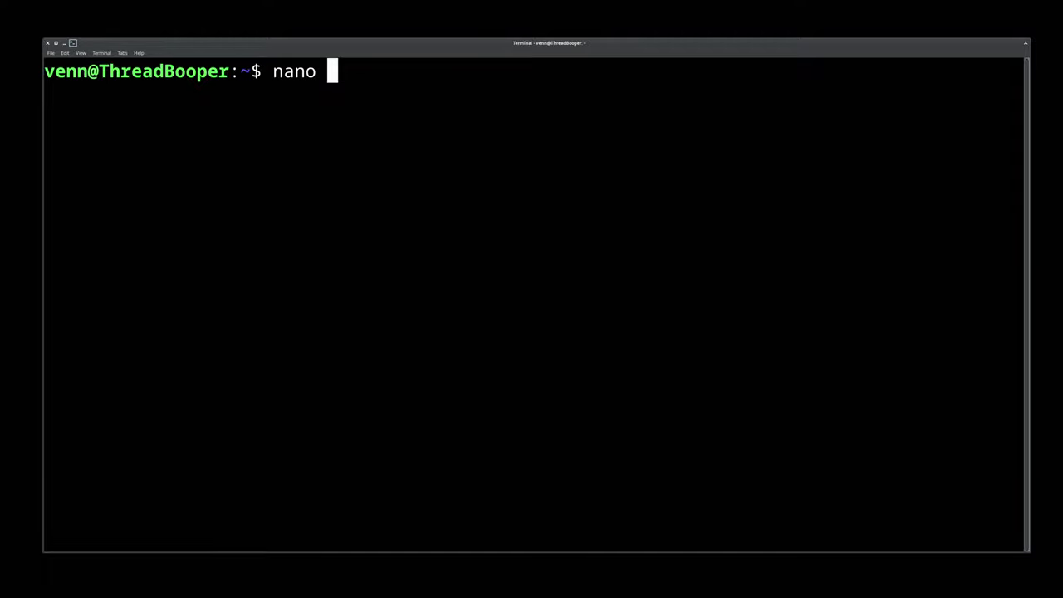
type("~/")
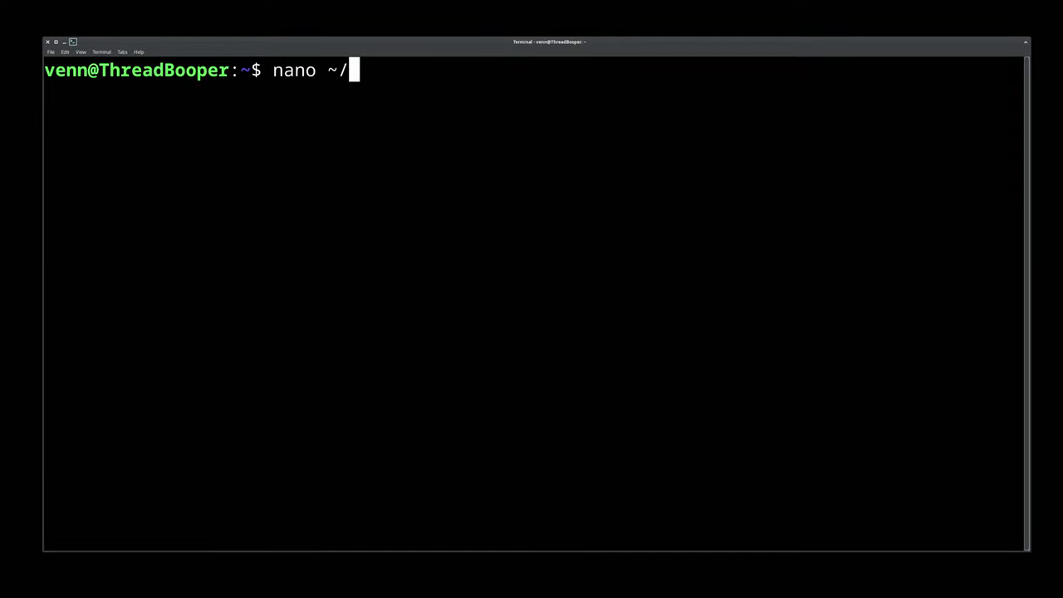
type(".config/")
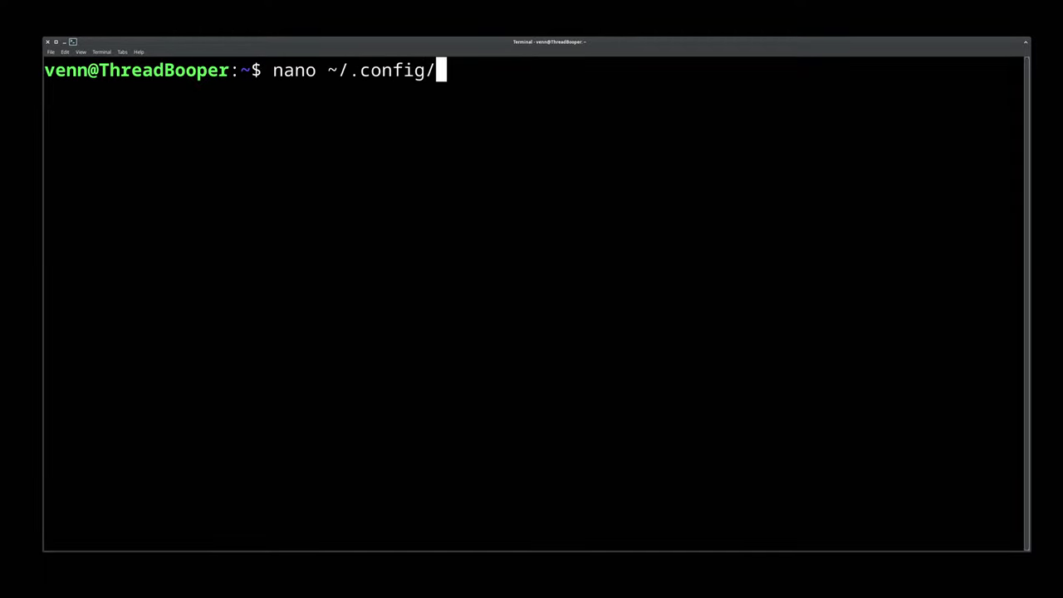
type("REAPER/reap")
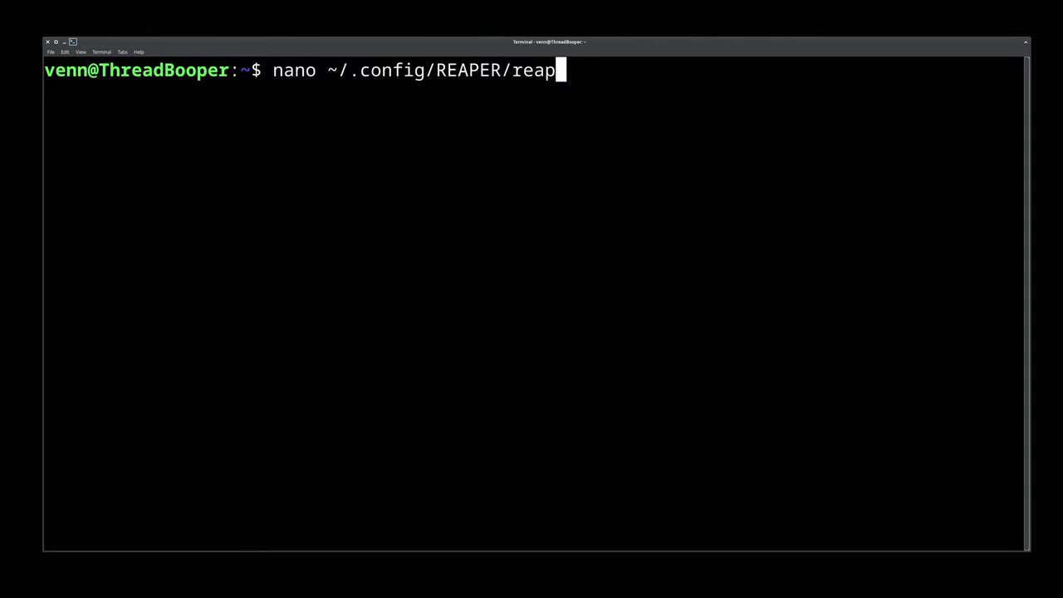
type("er.")
key("Tab")
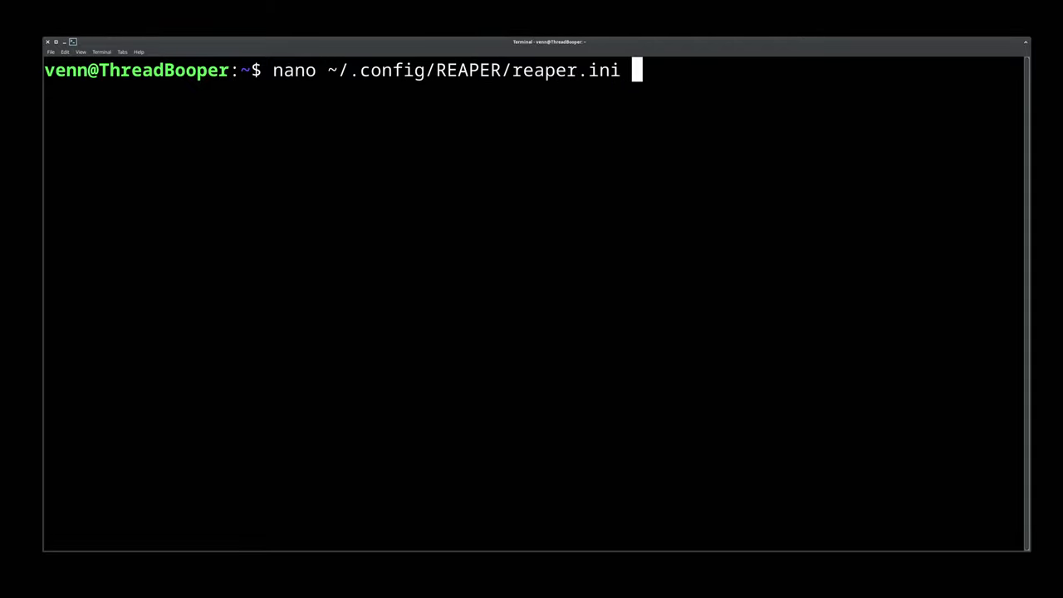
key("Return")
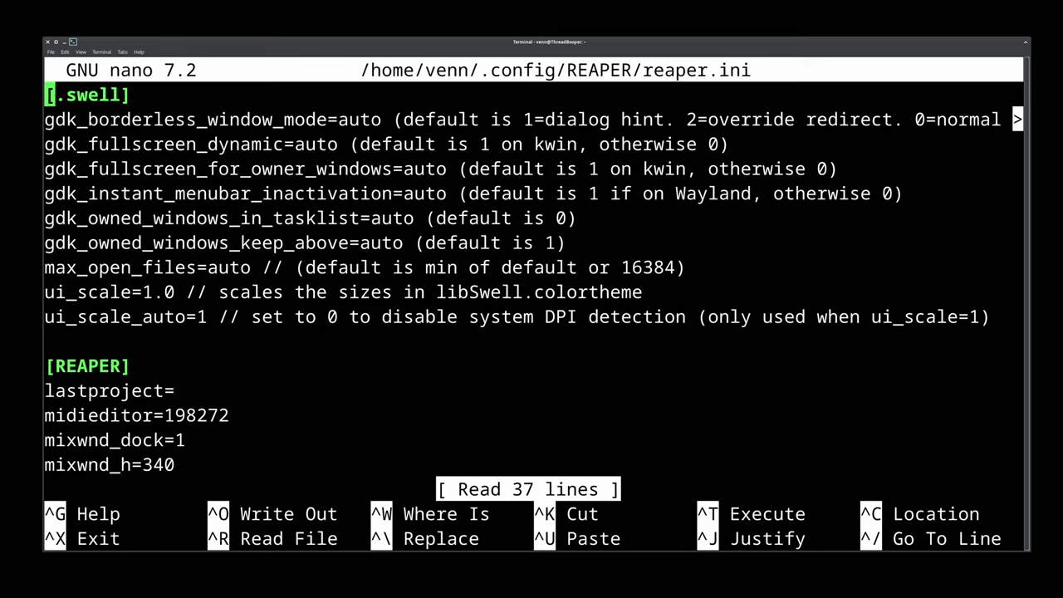
Step: Change ui_scale_auto from 1 to 0
key("Down")
key("Down")
key("Down")
key("Down")
key("Down")
key("Down")
key("Down")
key("Down")
key("Down")
key("Right")
key("Right")
key("Right")
key("Right")
key("Right")
key("Right")
key("Right")
key("Right")
key("Right")
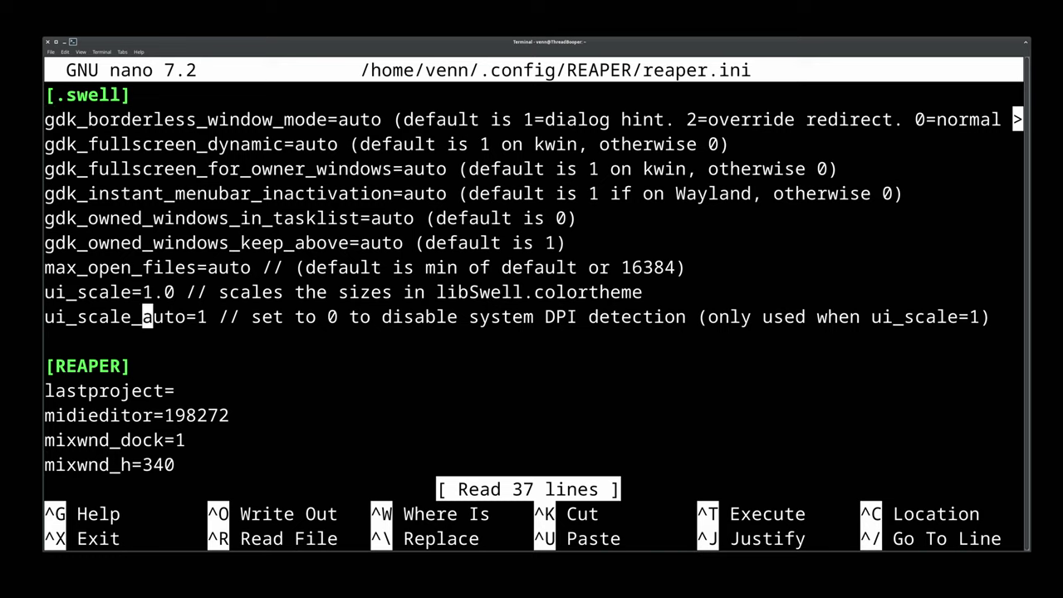
key("Right")
key("Right")
key("Right")
key("Right")
key("Right")
key("Right")
key("BackSpace")
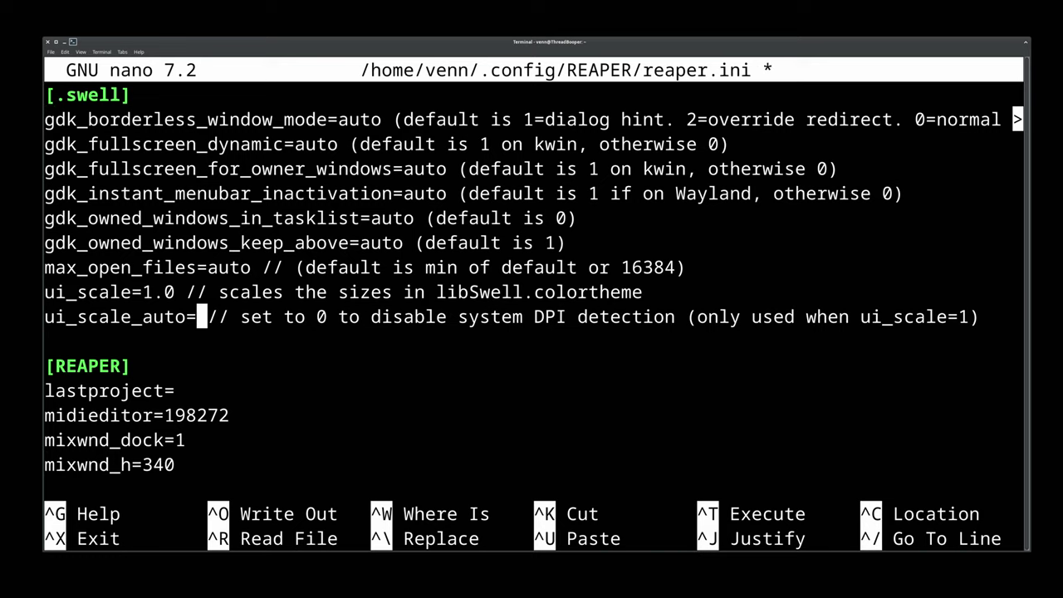
type("0")
Step: Edit the ui_scale value to 1.8
key("Up")
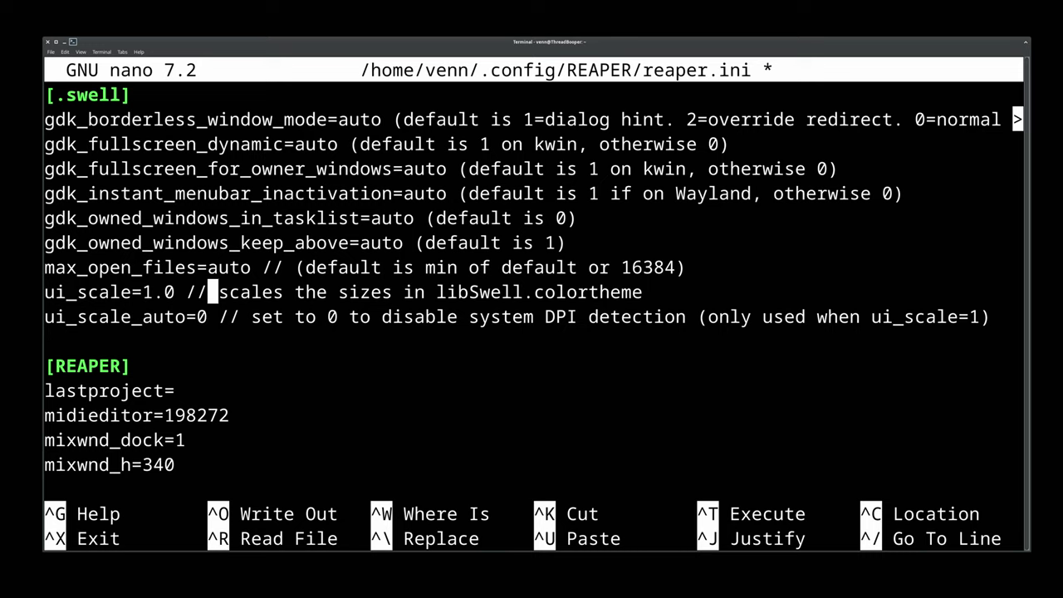
key("Left")
key("Left")
key("Left")
key("BackSpace")
type("8")
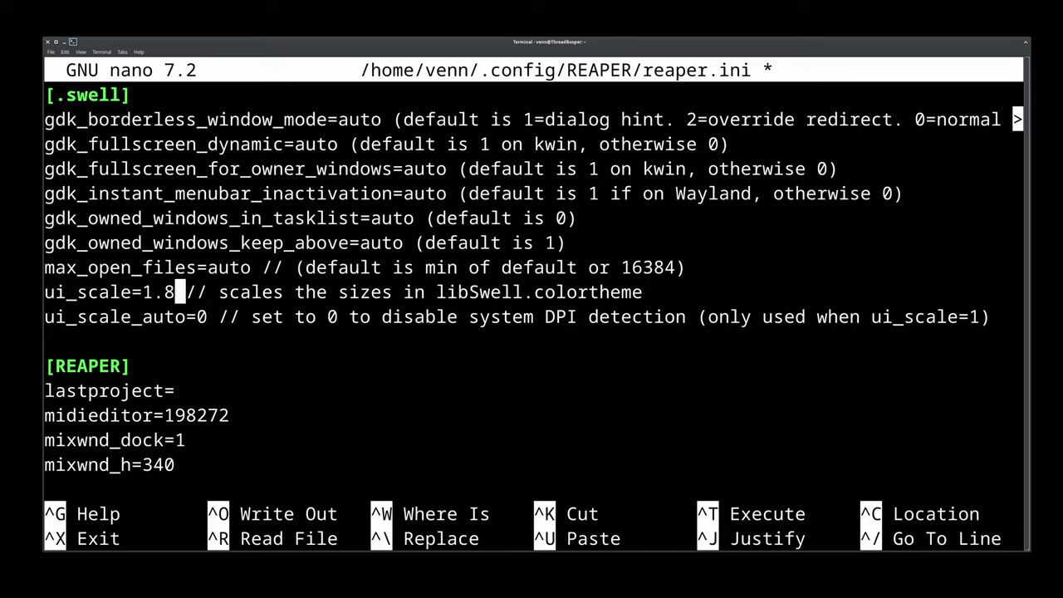
key("BackSpace")
type("9")
key("BackSpace")
type("7")
key("BackSpace")
key("Left")
key("Left")
key("Left")
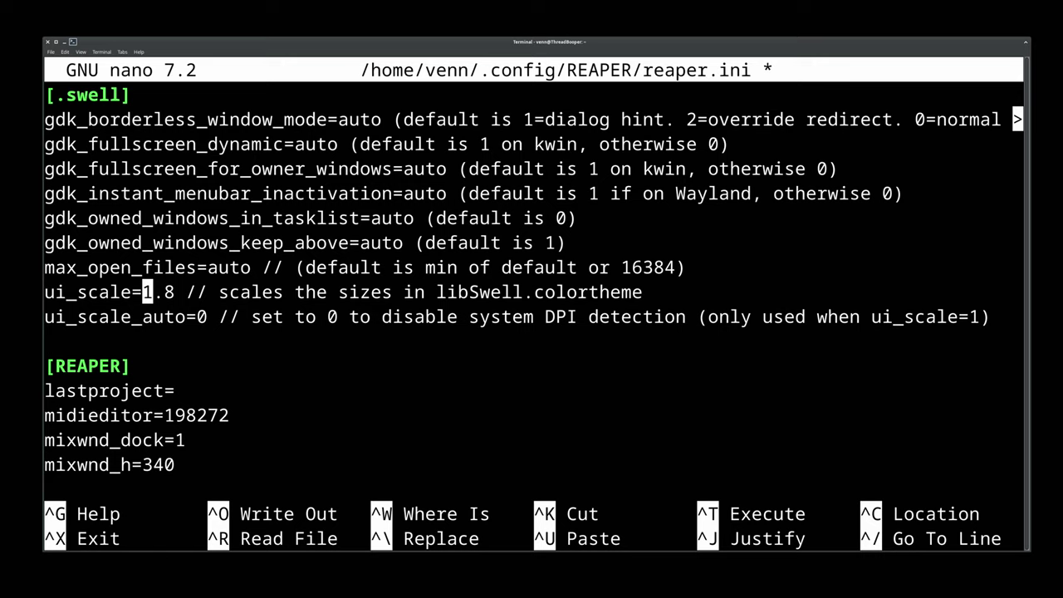
Step: Save the changes to reaper.ini and exit nano
key("ctrl+x")
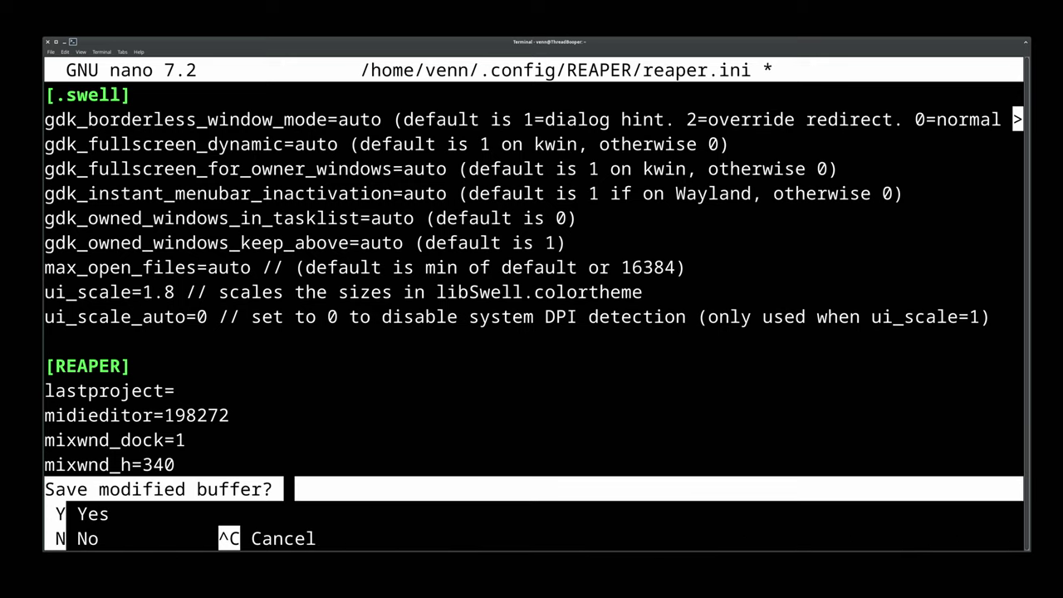
key("ctrl+c")
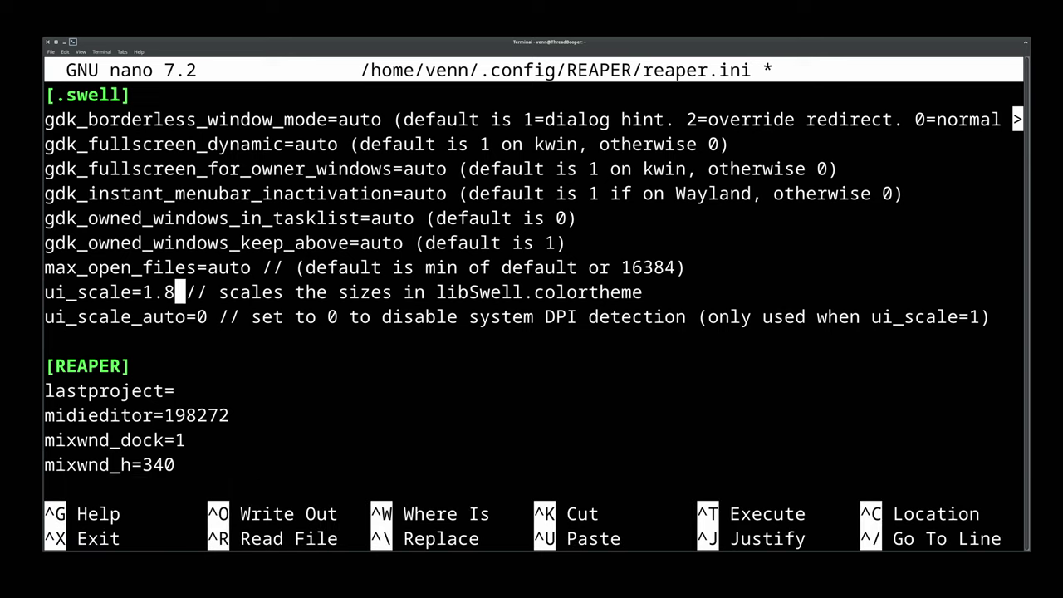
key("Left")
key("Left")
key("Left")
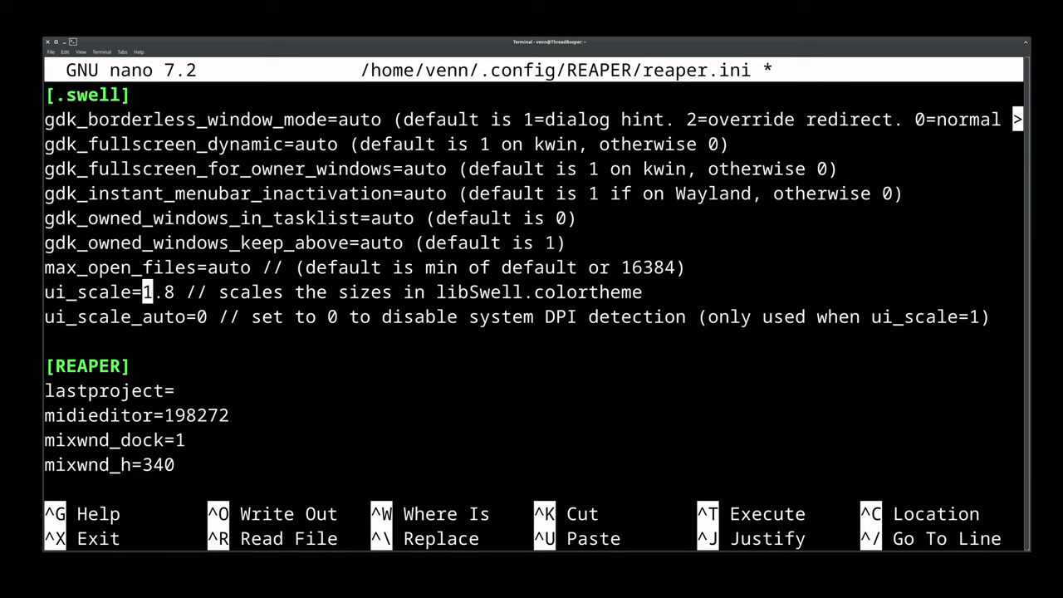
key("ctrl+x")
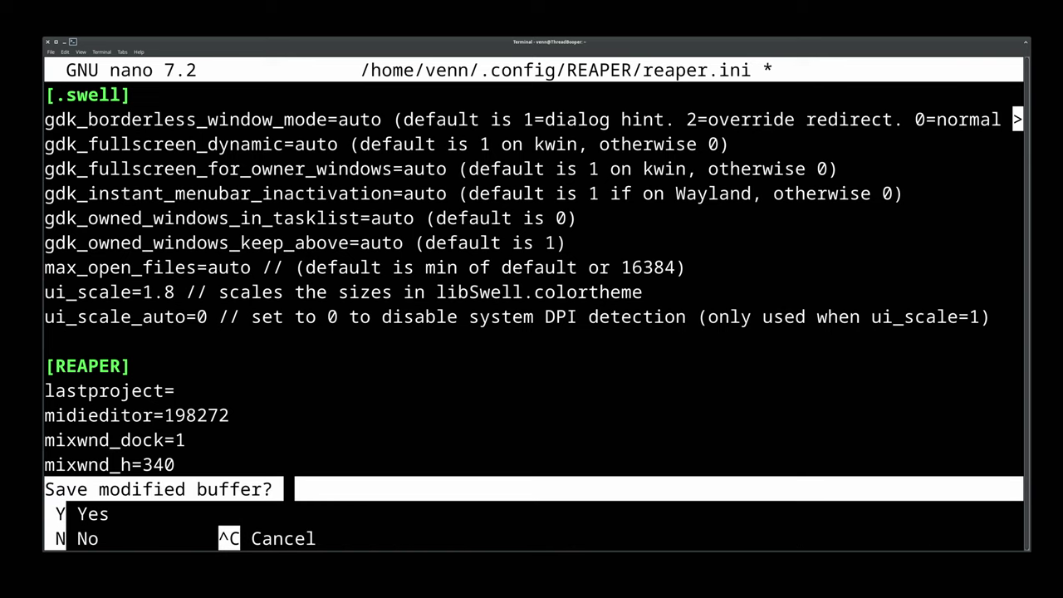
key("y")
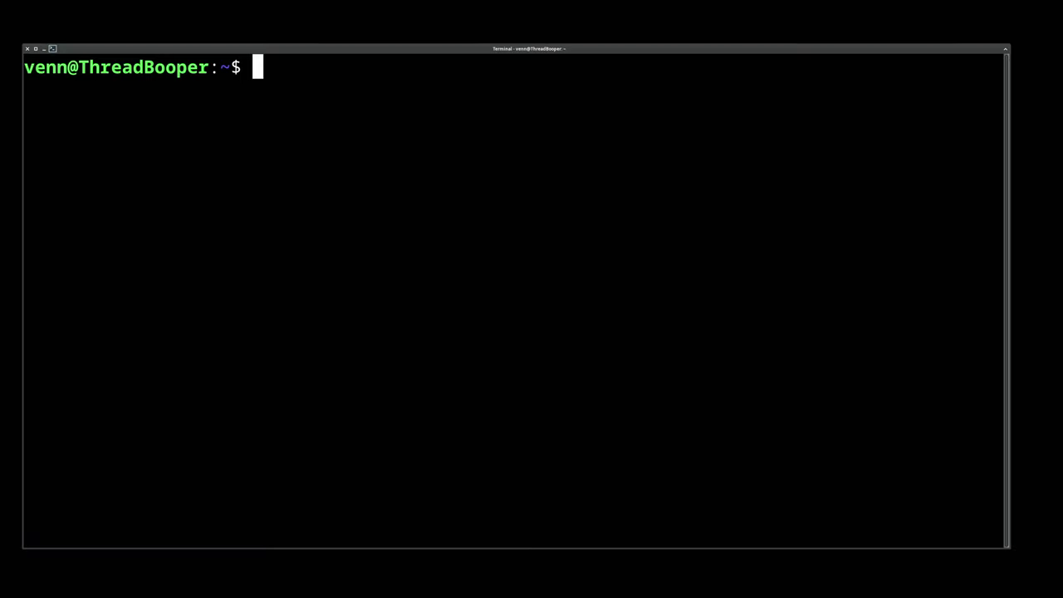
Step: Go to /opt/REAPER and list its files
type("cd /opt/REA")
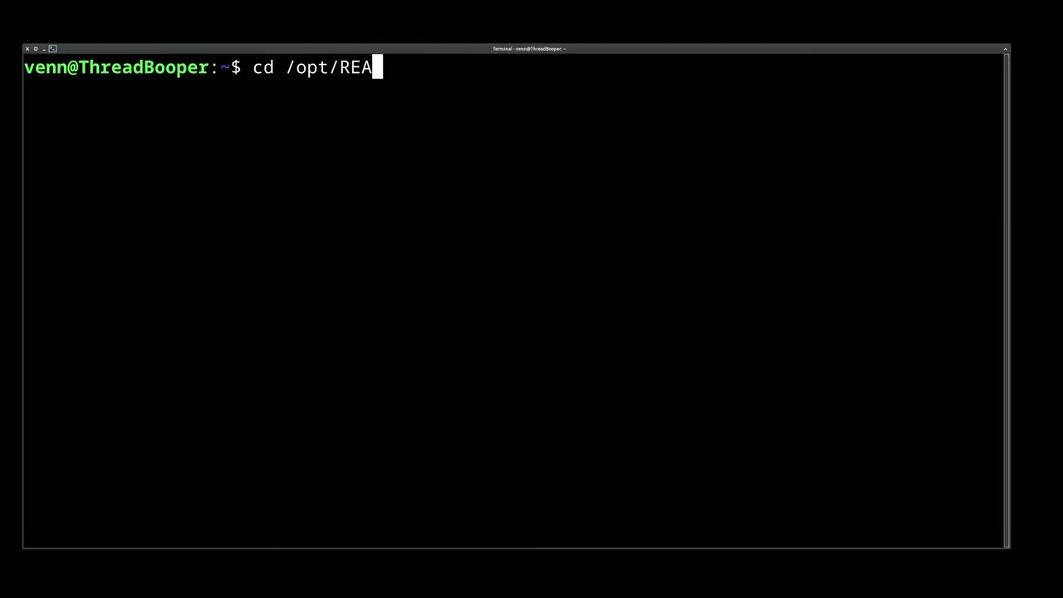
key("Tab")
key("Return")
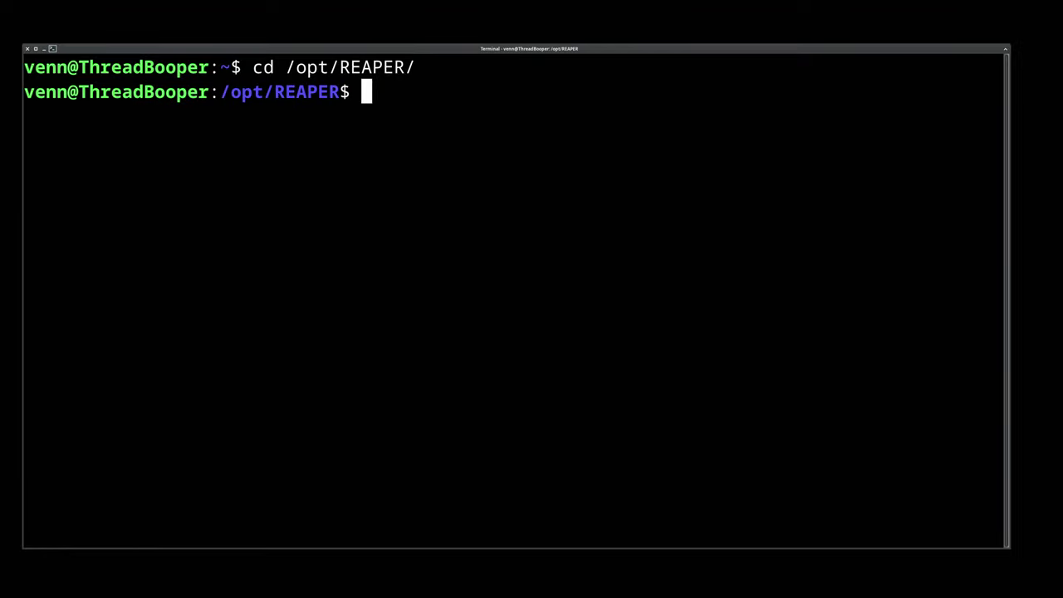
type("ls")
key("Return")
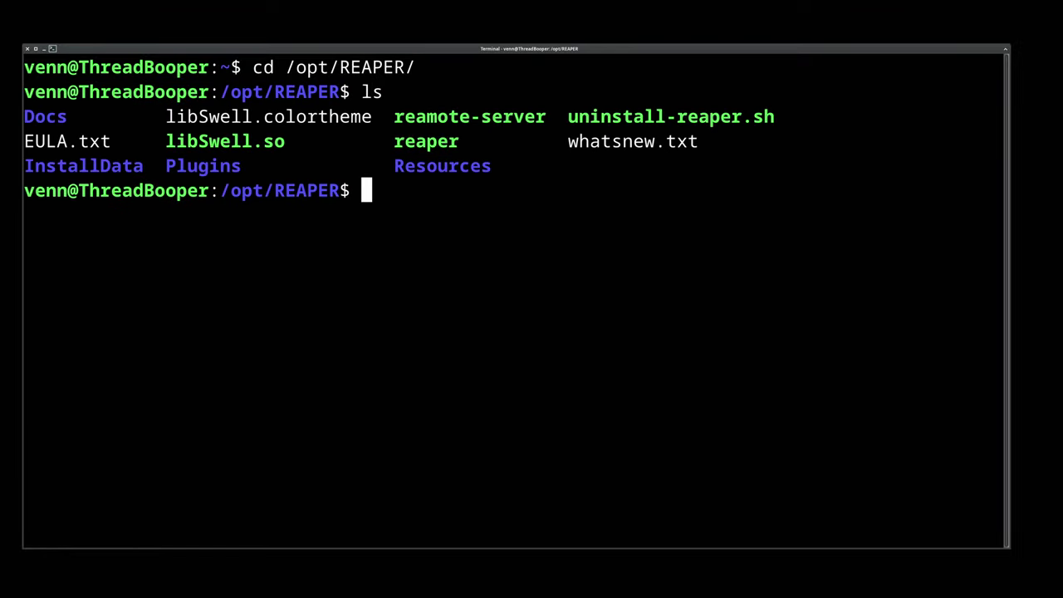
Step: Run ./uninstall-reaper.sh, confirming removal of REAPER and its desktop integration
type("./un")
key("Tab")
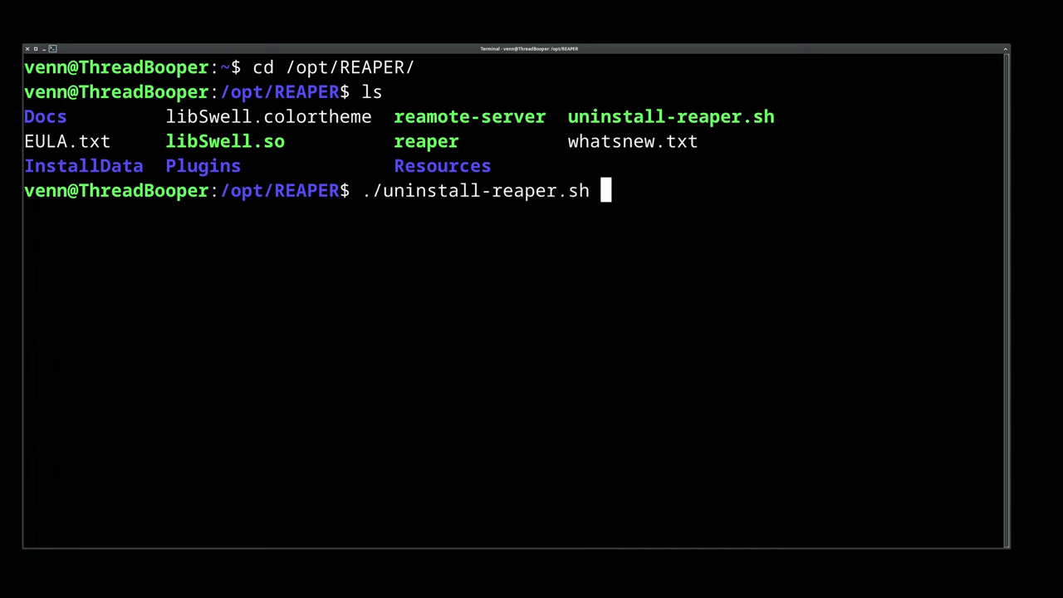
key("Return")
type("Y")
key("Return")
type("Y")
key("Return")
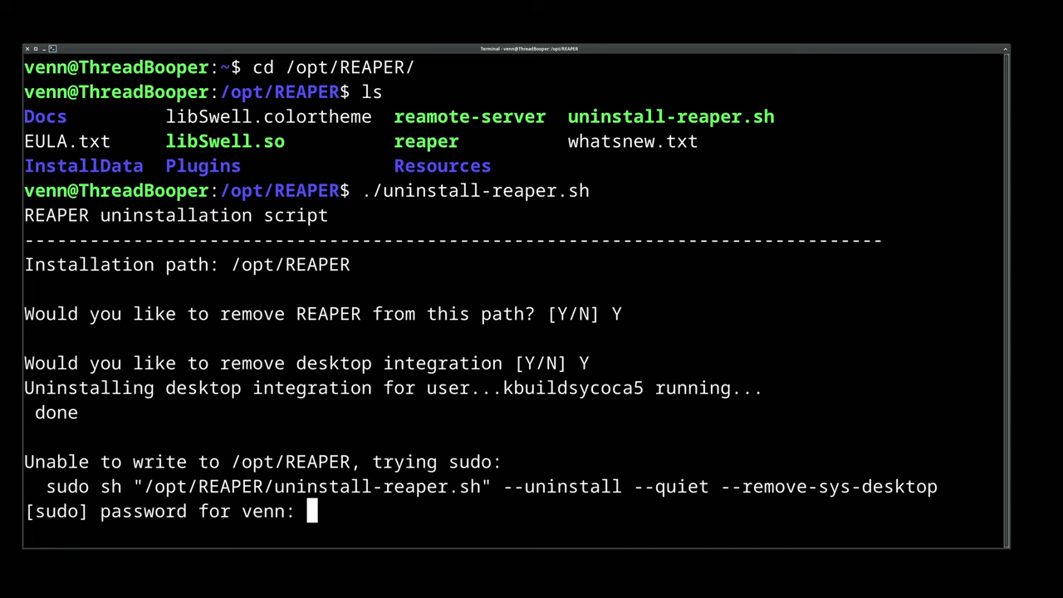
key("Return")
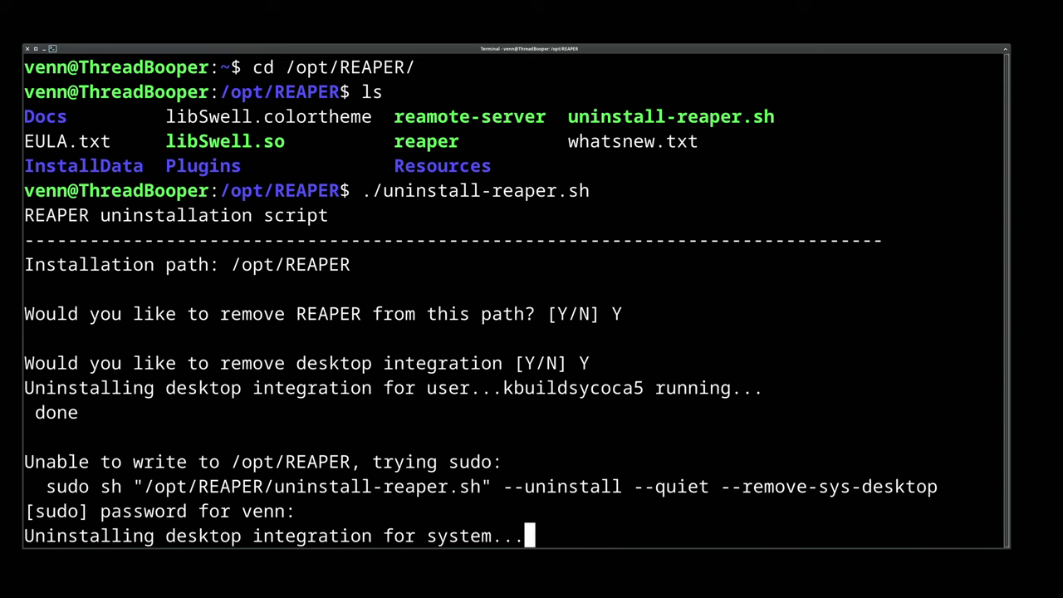